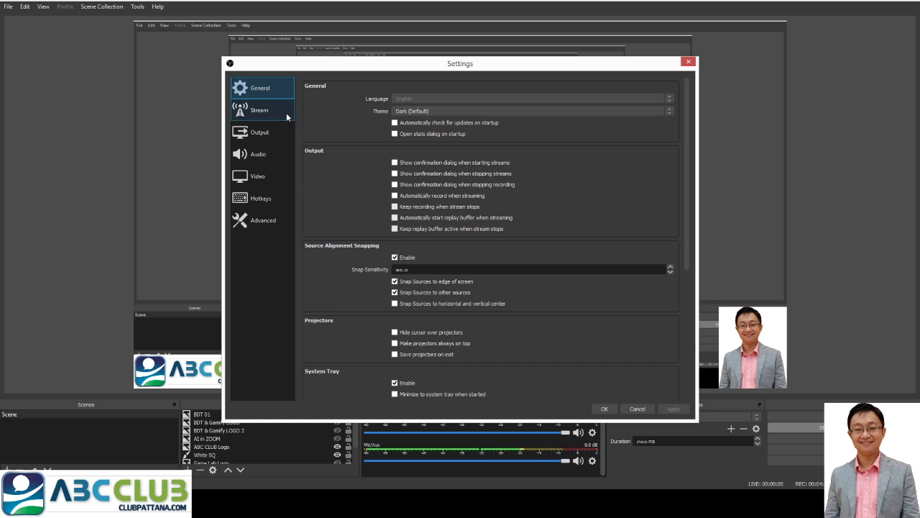
Review the Output, Audio and Video settings
left_click(281, 132)
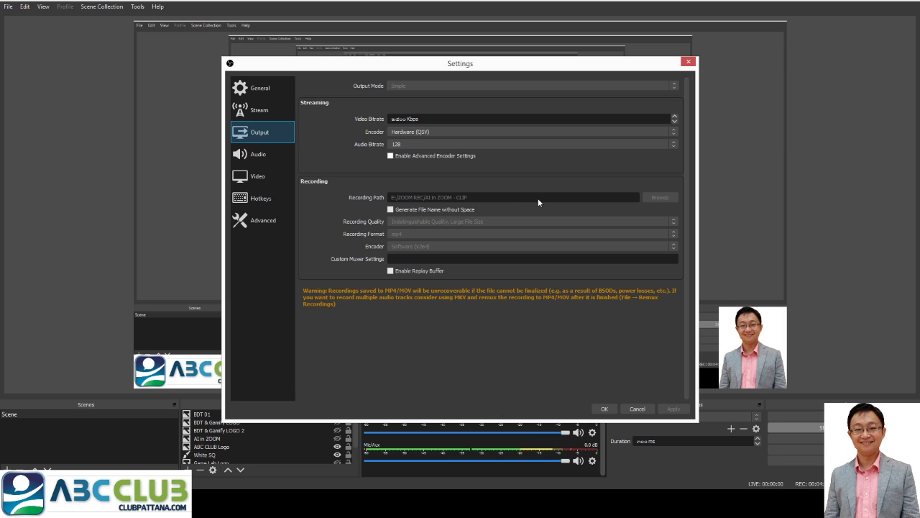
left_click(273, 158)
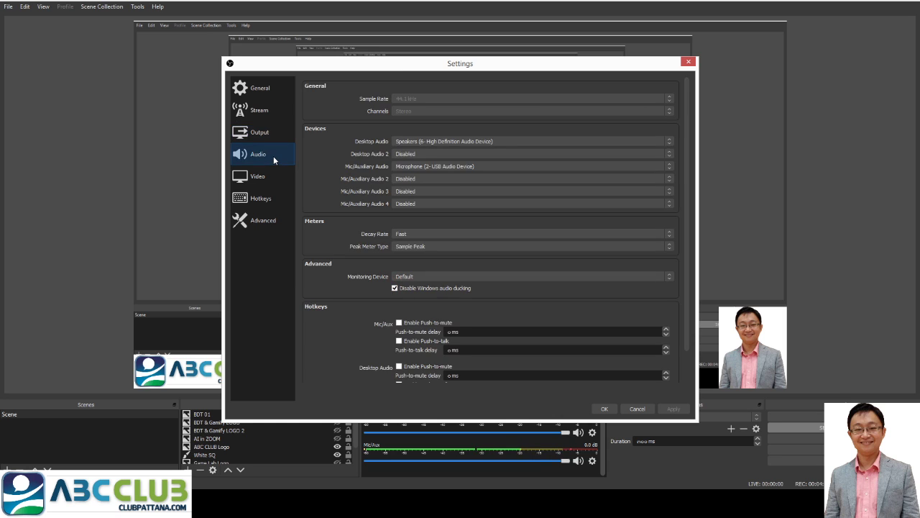
left_click(269, 180)
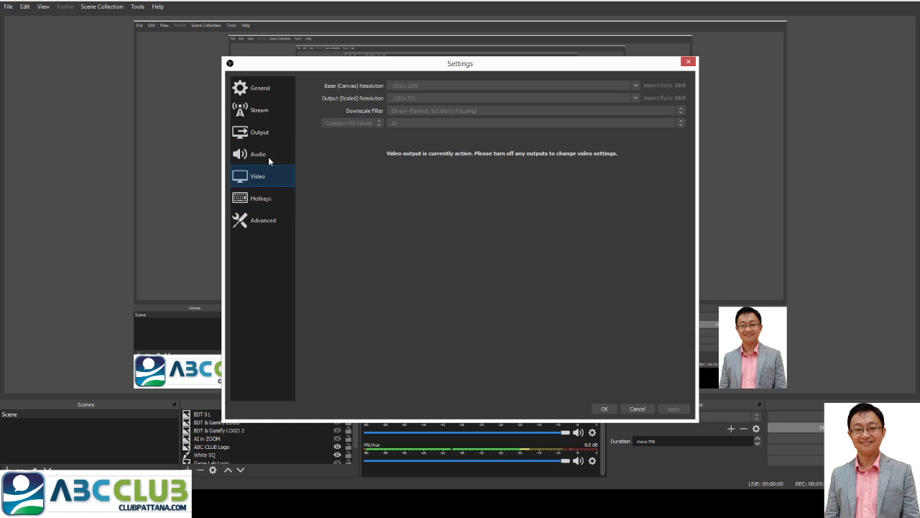
Choose Facebook Live as the service in the Stream settings
left_click(261, 112)
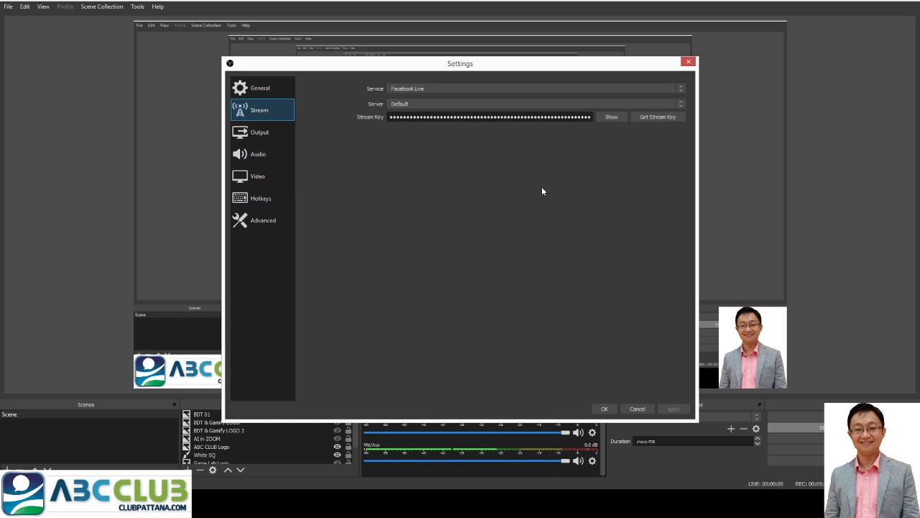
left_click(530, 88)
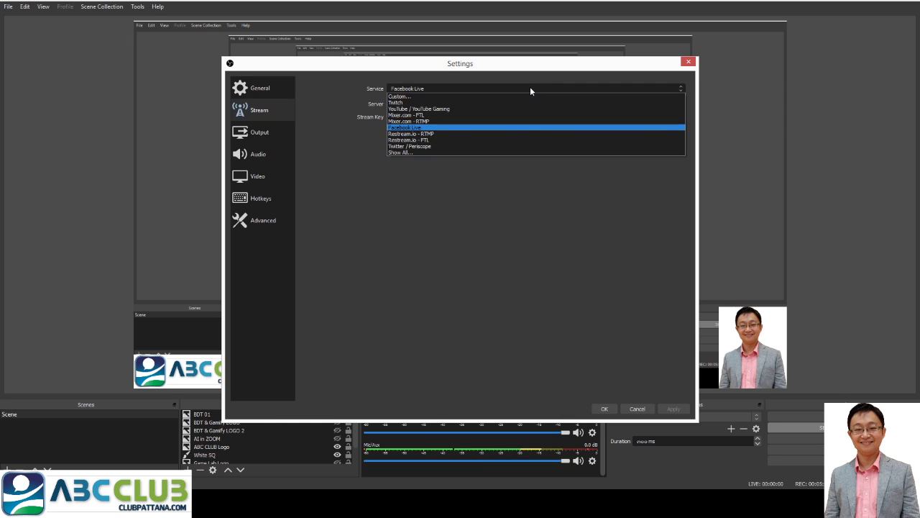
left_click(527, 126)
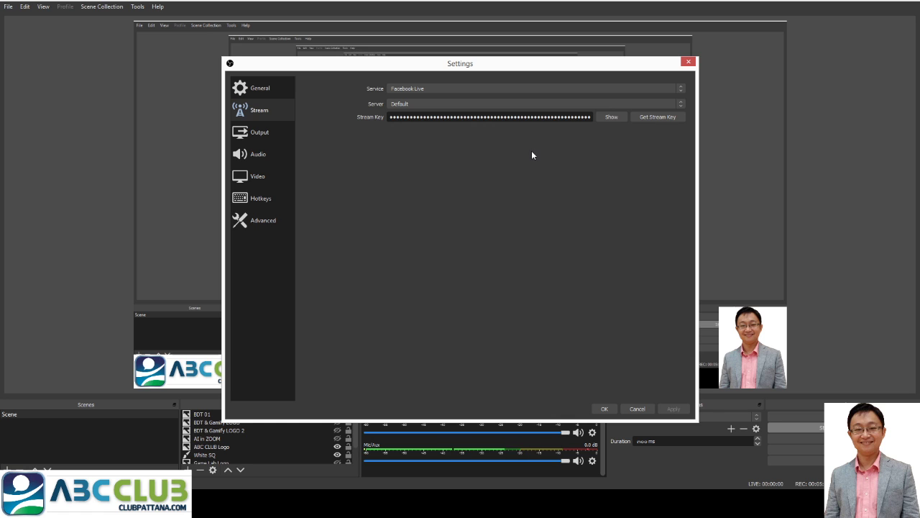
left_click(510, 101)
left_click(509, 102)
Switch to Chrome and open Facebook Creator Studio's live streaming dashboard
key("alt+Tab")
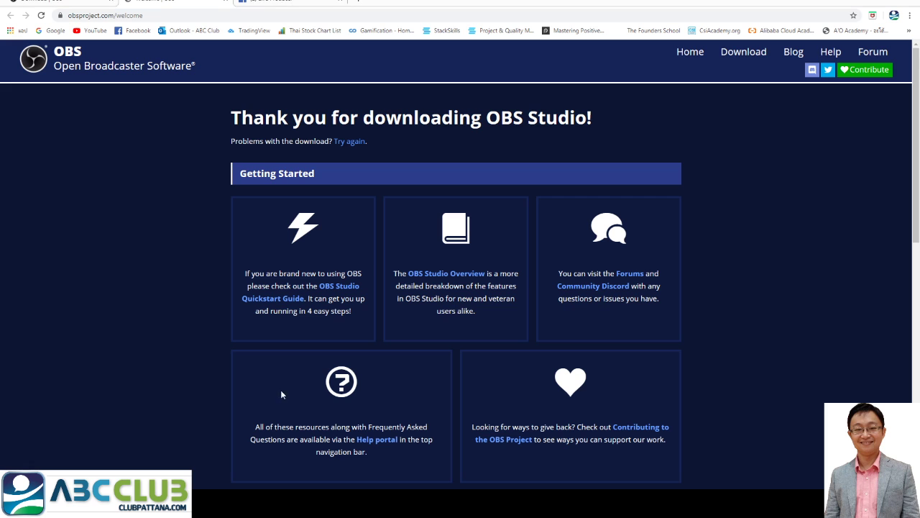
left_click(306, 4)
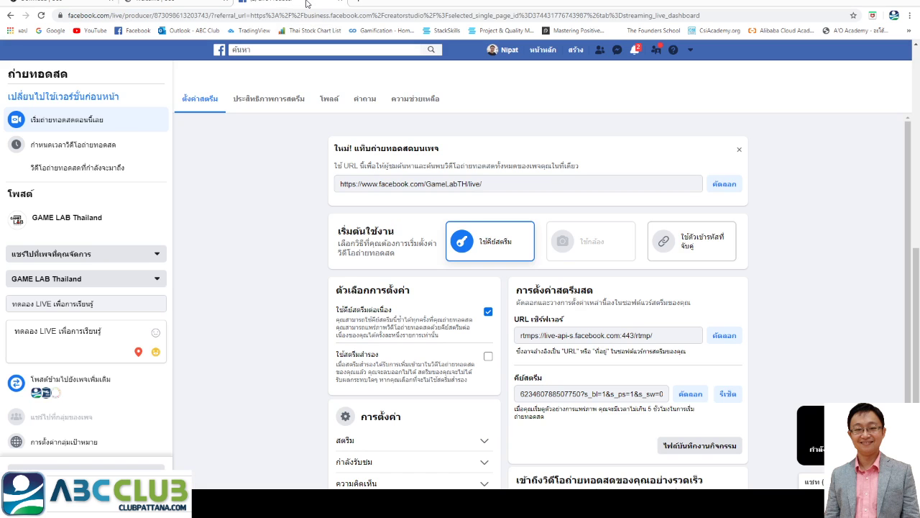
left_click(302, 16)
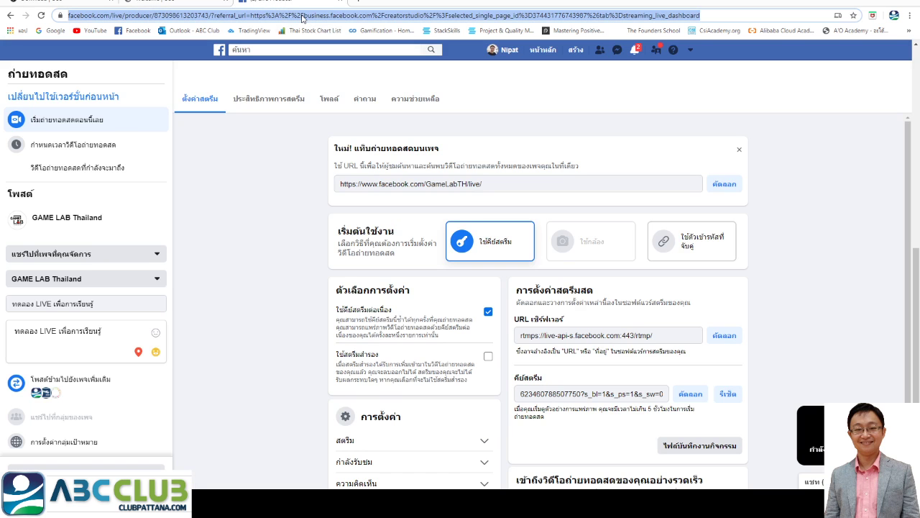
type("creat")
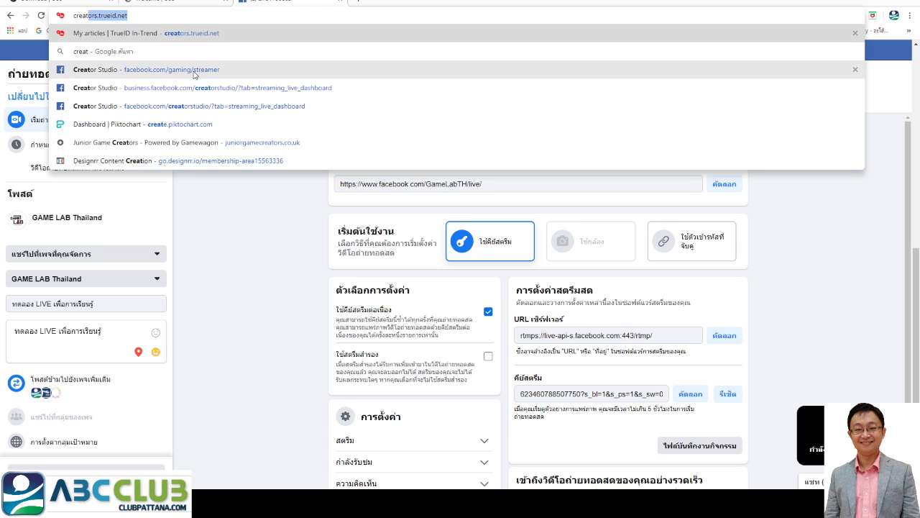
left_click(193, 75)
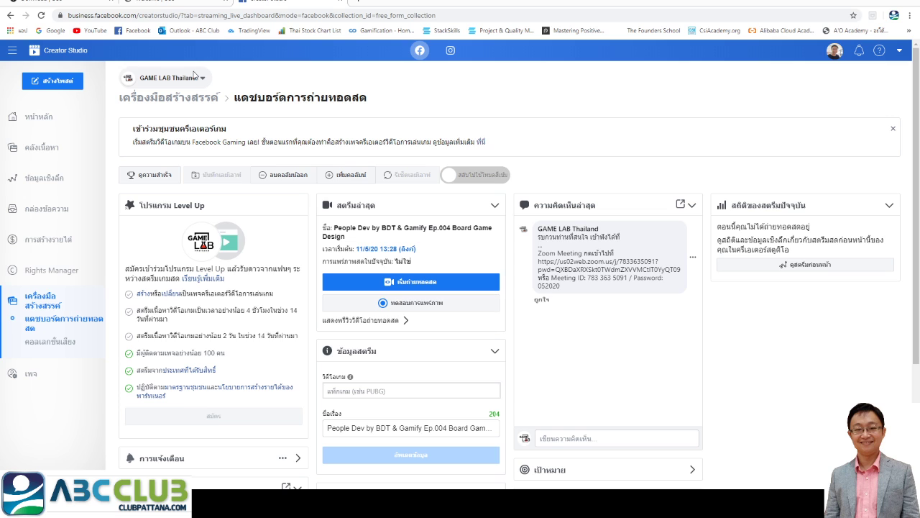
Select the GAME LAB Thailand page in the live dashboard and start creating a live stream for it
left_click(205, 80)
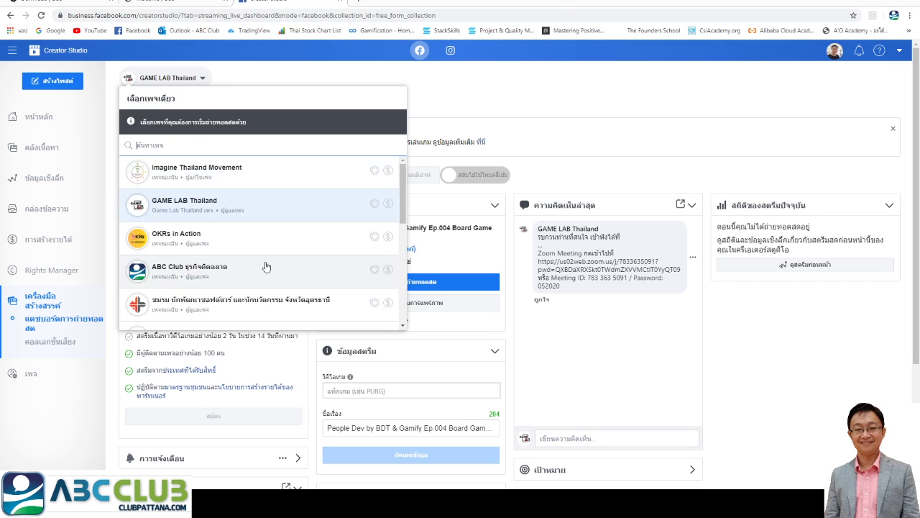
left_click(269, 210)
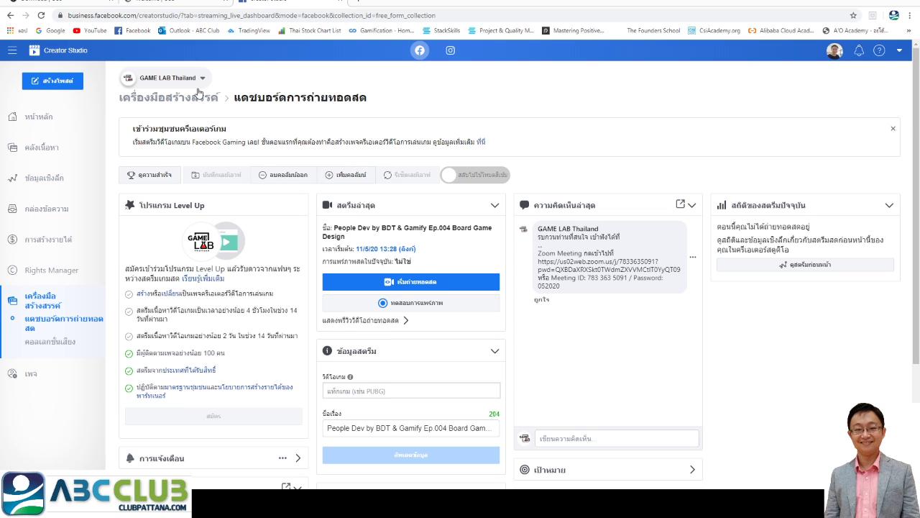
left_click(426, 289)
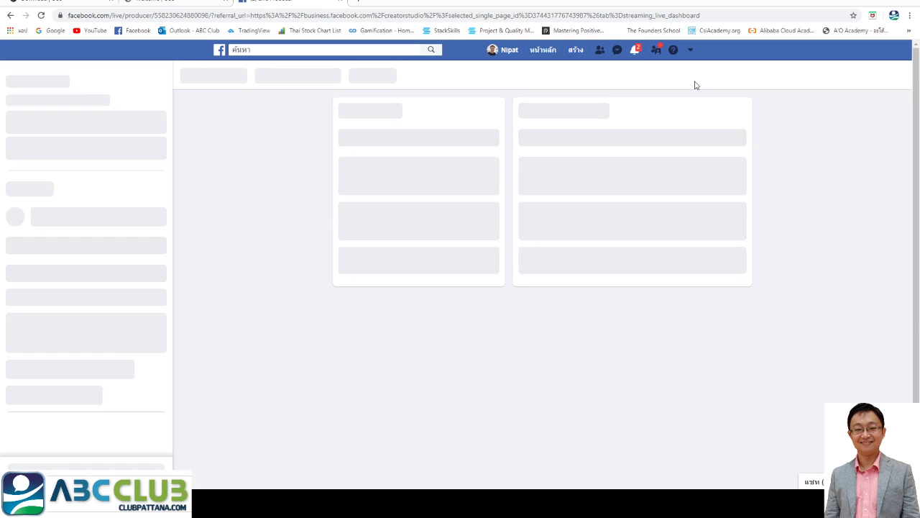
Examine the sharing destination options and the list of managed pages for the live post
scroll(695, 84, "down", 2)
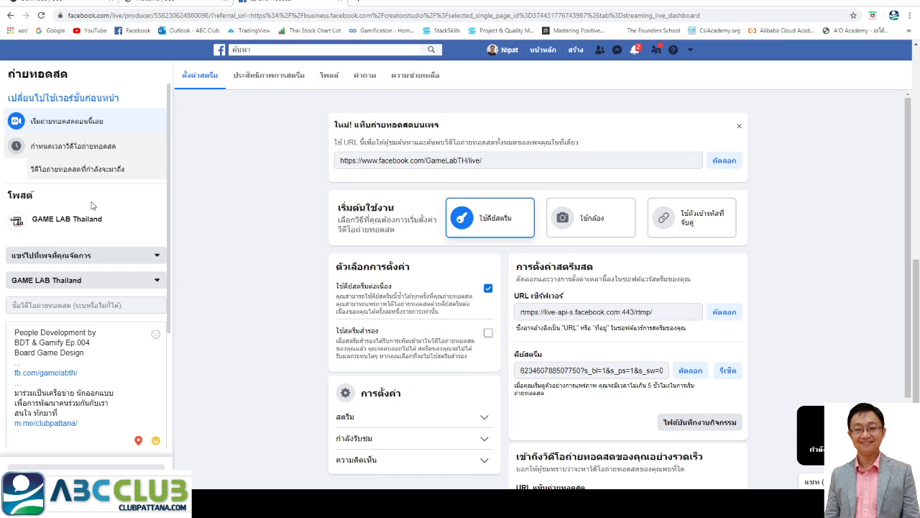
left_click(128, 261)
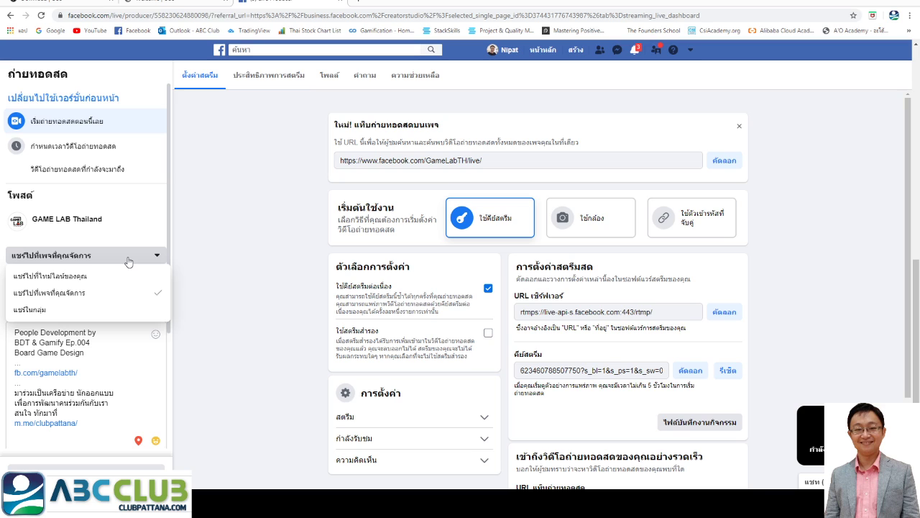
left_click(84, 312)
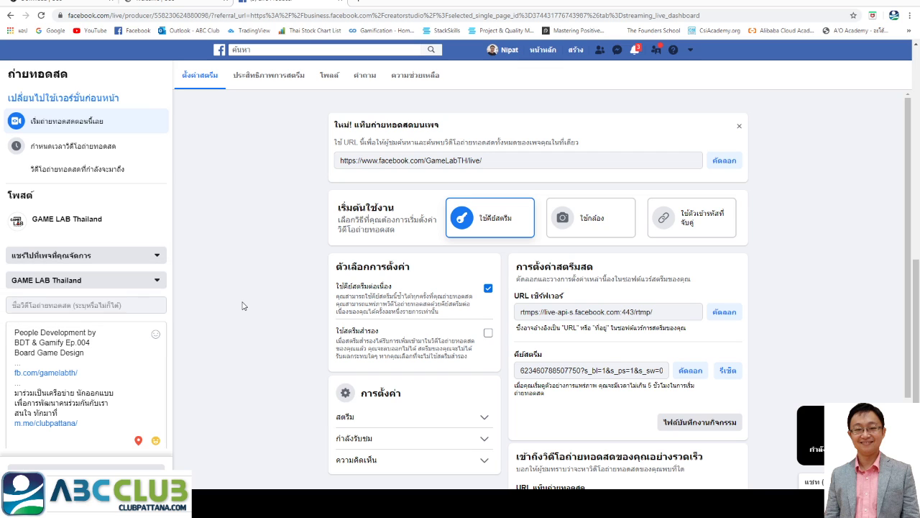
left_click(156, 281)
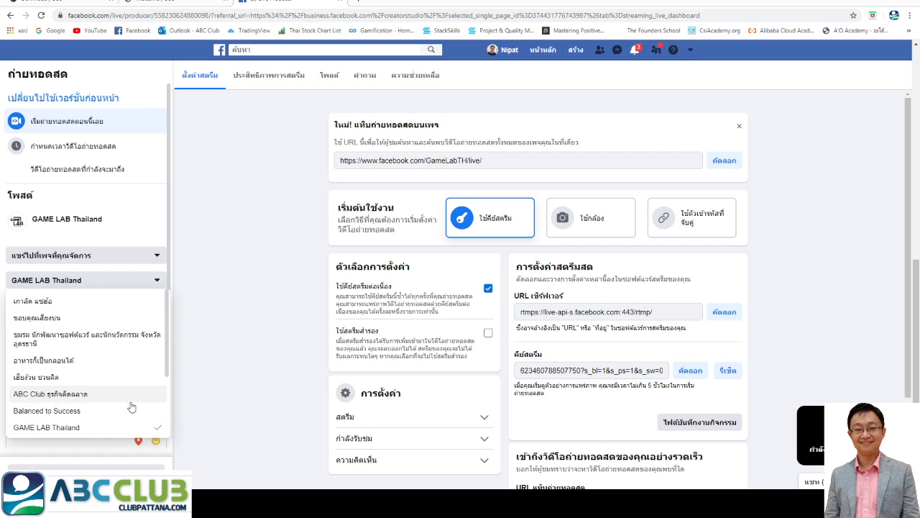
left_click(224, 326)
Enter "ทดสอบการ ถ่ายทอดสด" as the live video's title
left_click(125, 306)
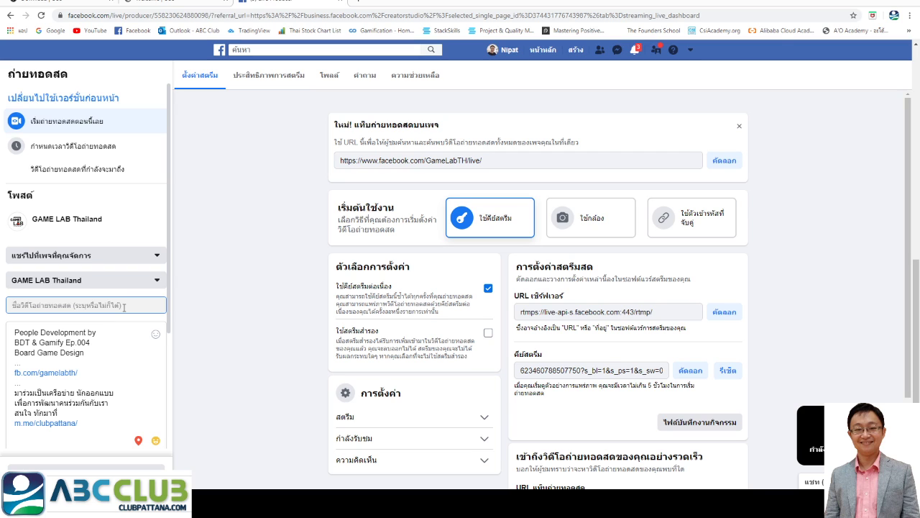
type("mf")
key("BackSpace")
key("BackSpace")
type("ทดสอบการ")
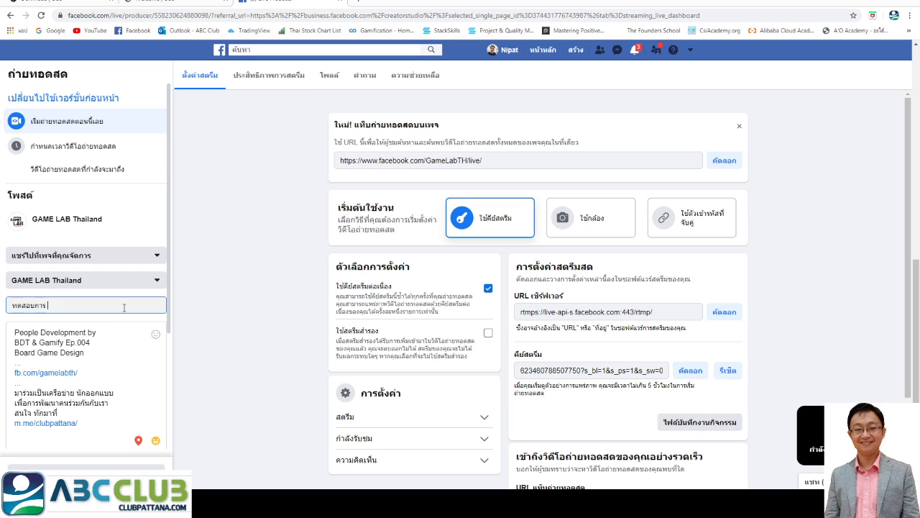
type(" ถ่ายทอดสด")
Replace the post description with a copy of the live video's title
left_click_drag(123, 308, 31, 355)
key("ctrl+c")
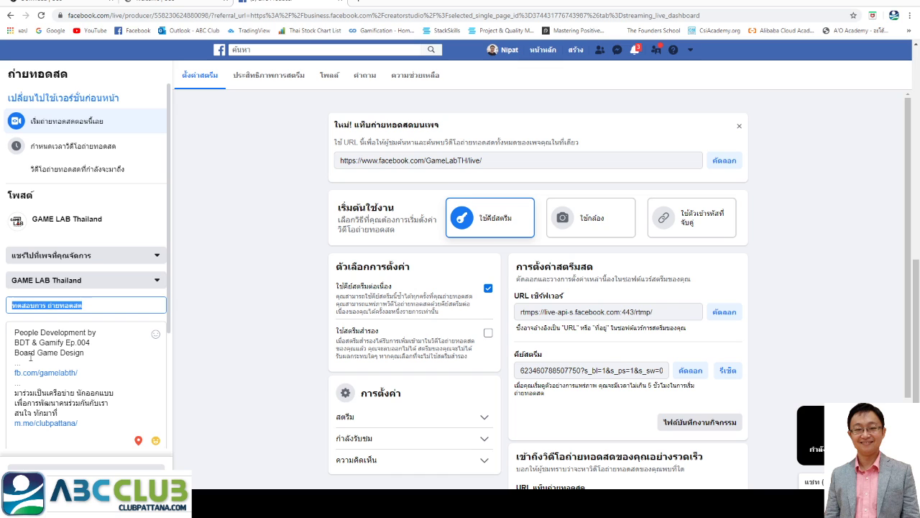
left_click_drag(79, 425, 15, 329)
key("ctrl+v")
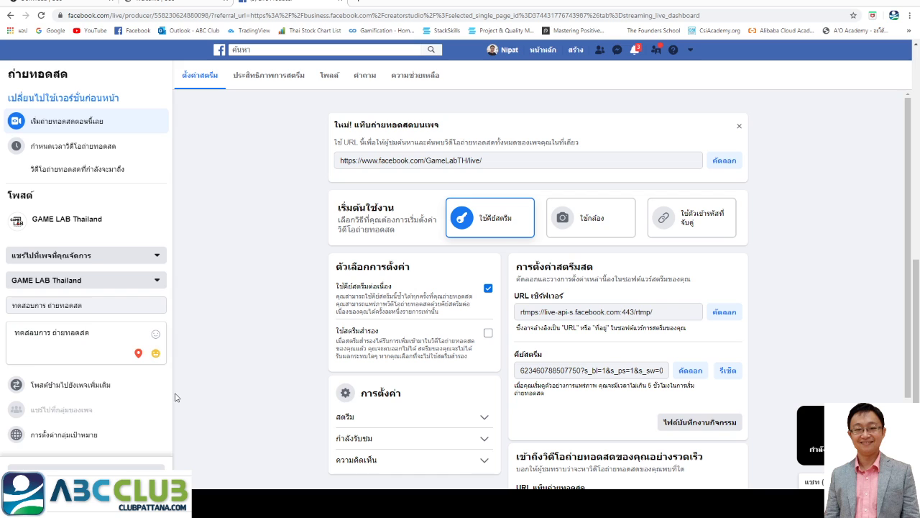
Set the live video to crosspost to ABC Club ธุรกิจคิดฉลาด, Thailand Facilitator and SME Next, and save the selection
left_click(105, 388)
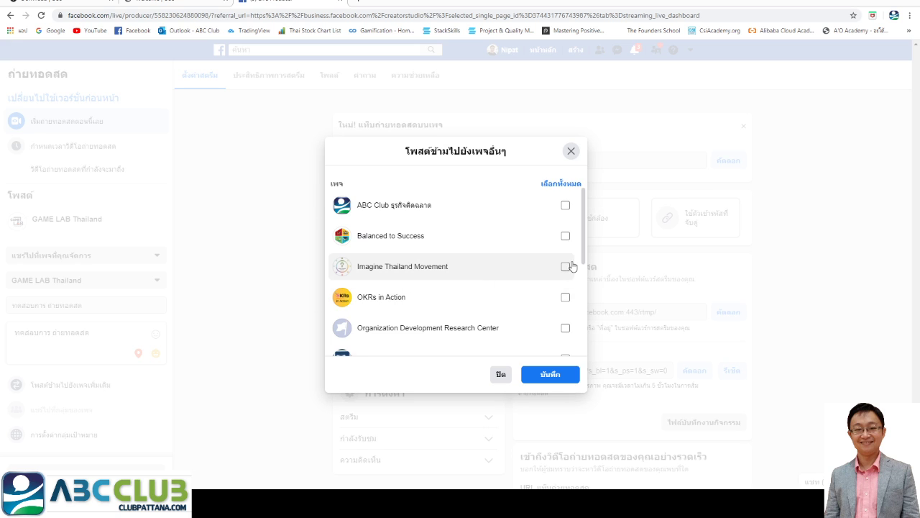
left_click(565, 206)
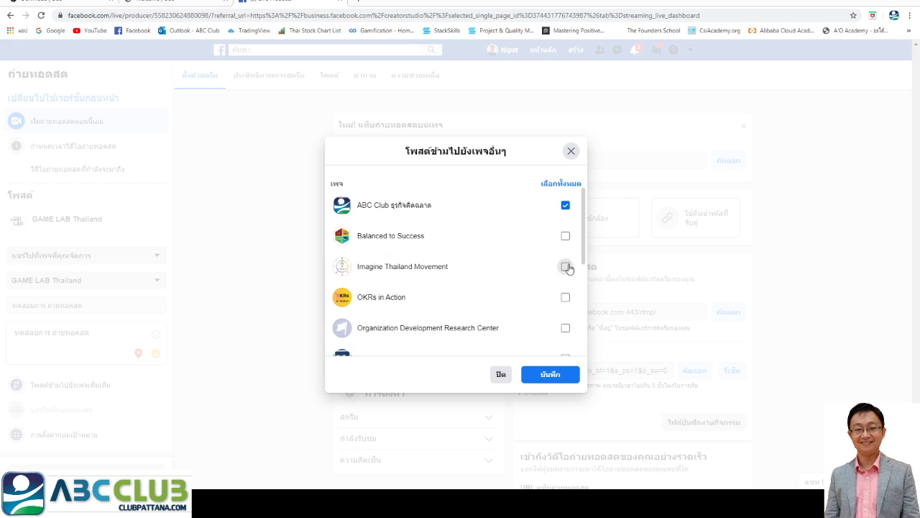
scroll(585, 238, "down", 3)
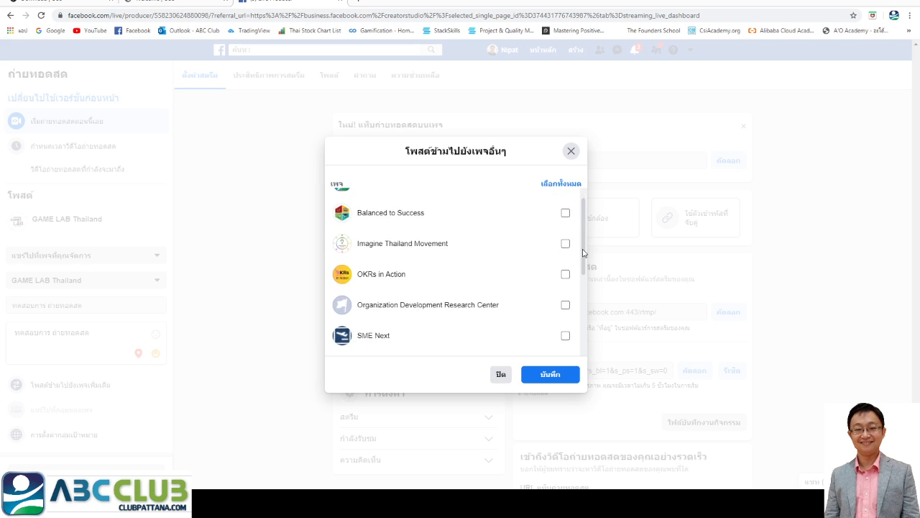
left_click(565, 262)
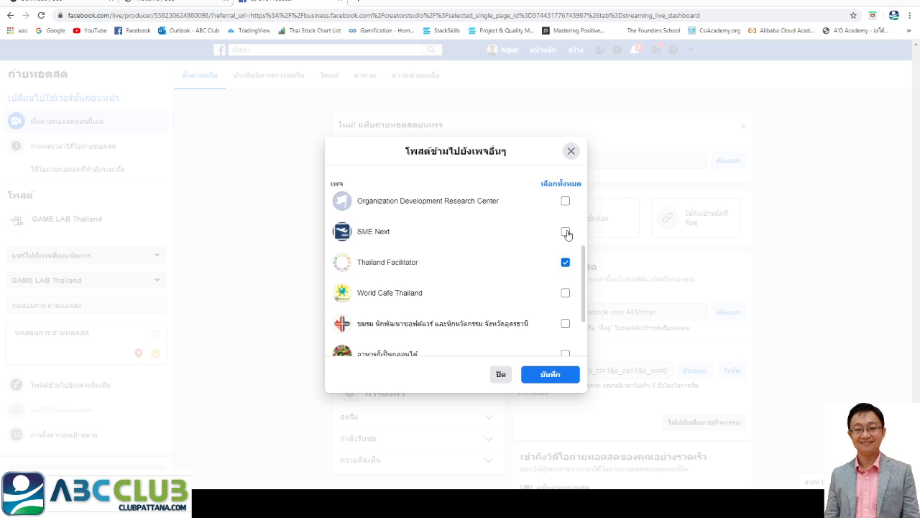
left_click(565, 231)
left_click(555, 374)
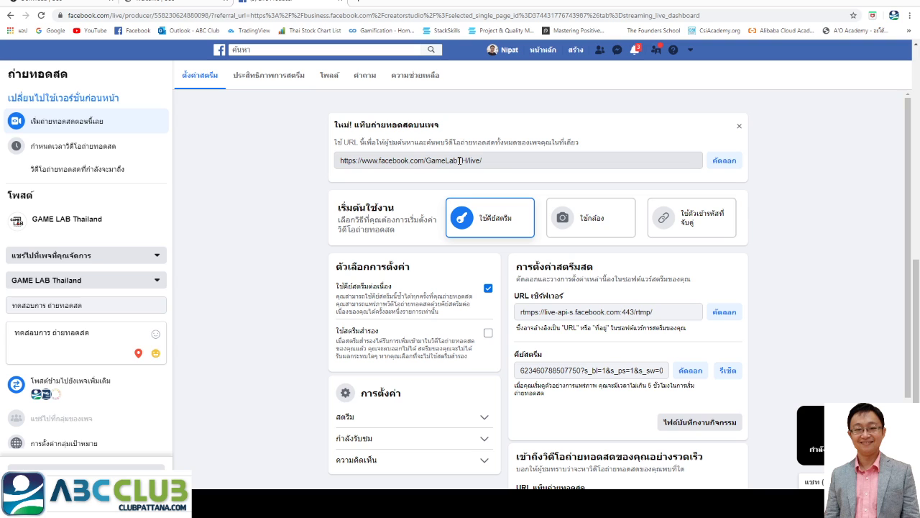
Copy the page's live URL
left_click(459, 160)
left_click(739, 168)
left_click(724, 160)
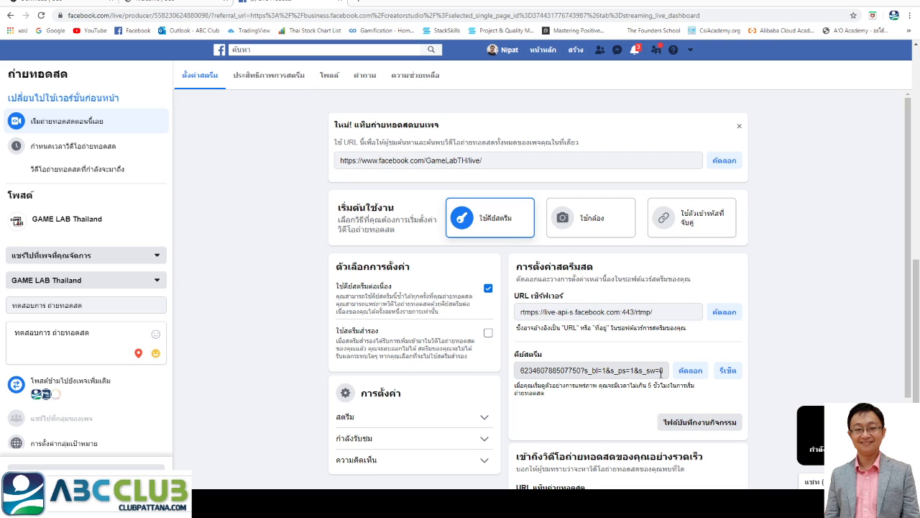
Copy the stream key from the live stream setup
left_click(600, 371)
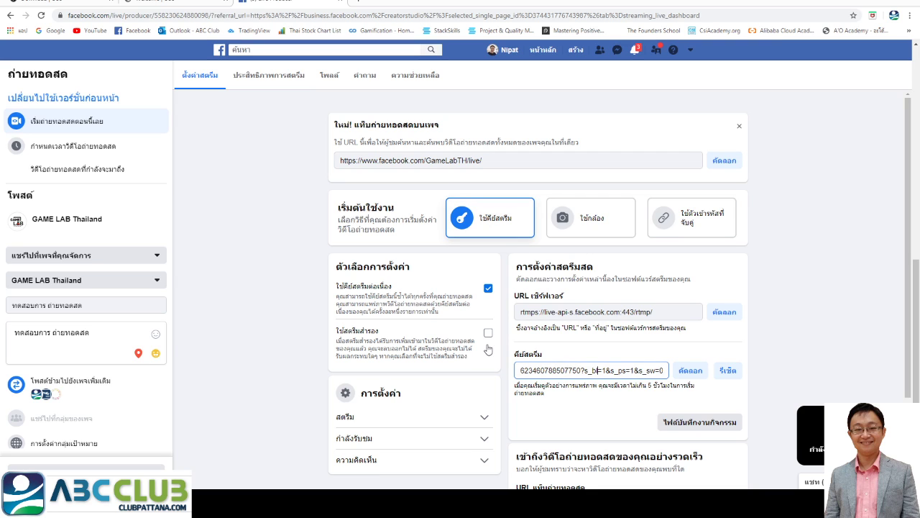
left_click(694, 376)
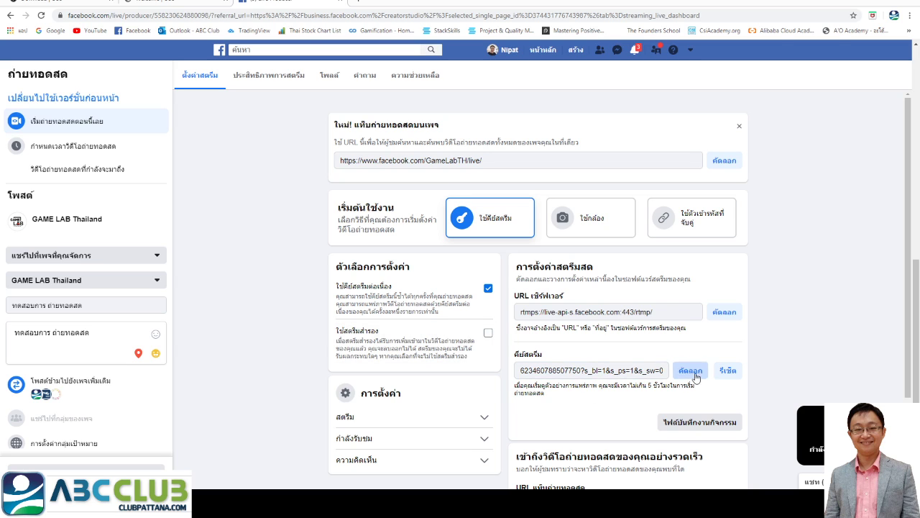
left_click(695, 377)
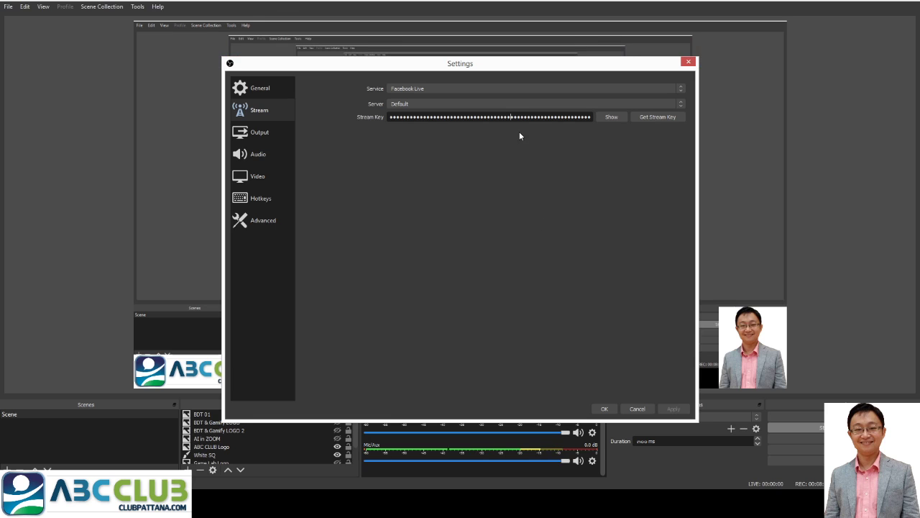
Replace the stream key for the Facebook Live service with the copied key, then apply and save the stream settings
left_click(637, 409)
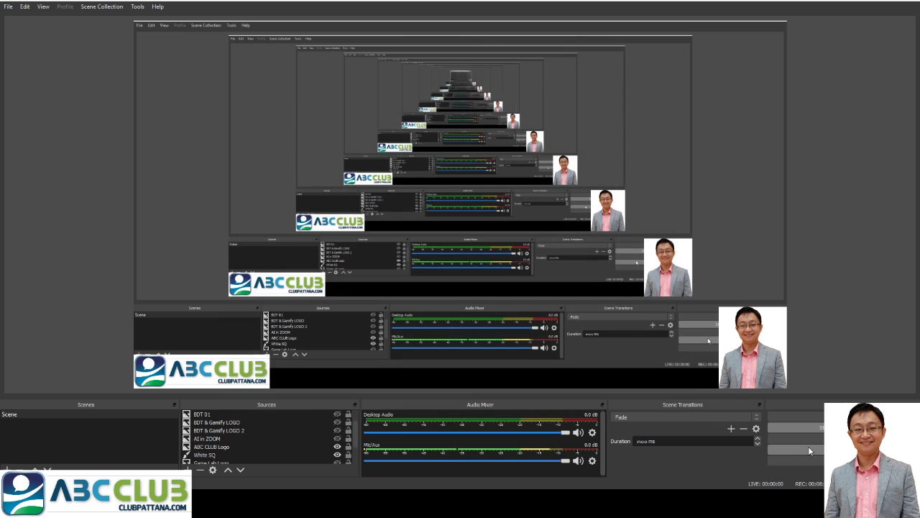
left_click(808, 451)
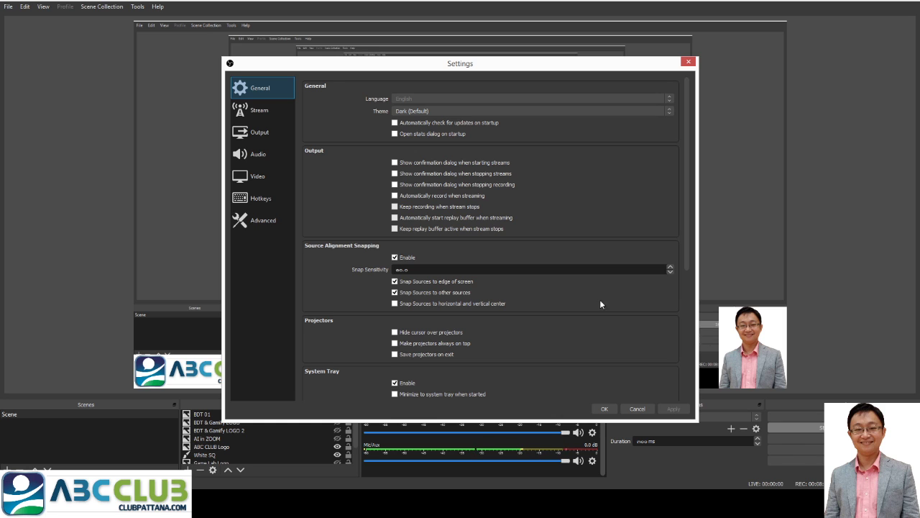
left_click(273, 115)
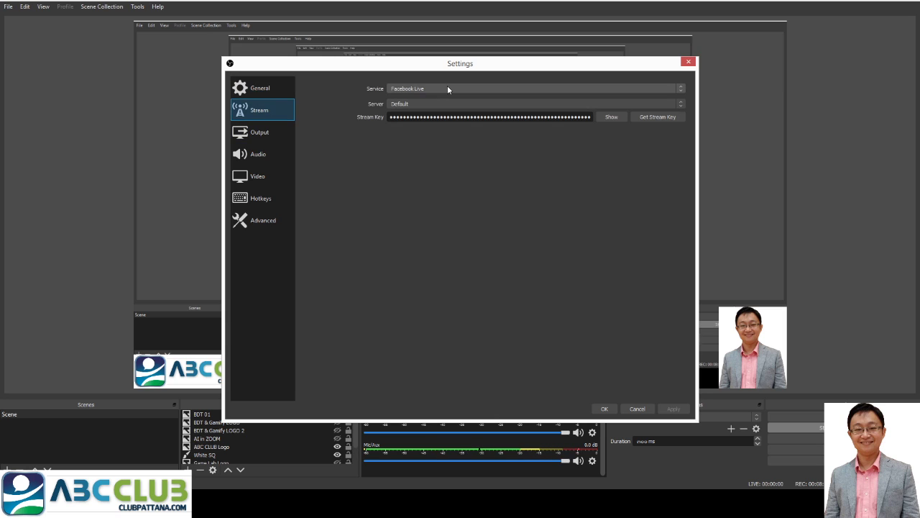
left_click(455, 120)
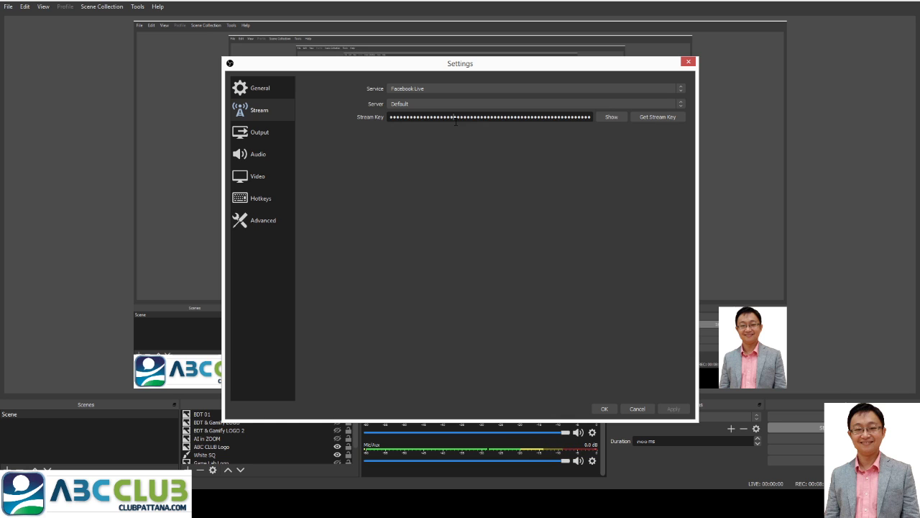
key("ctrl+a")
key("BackSpace")
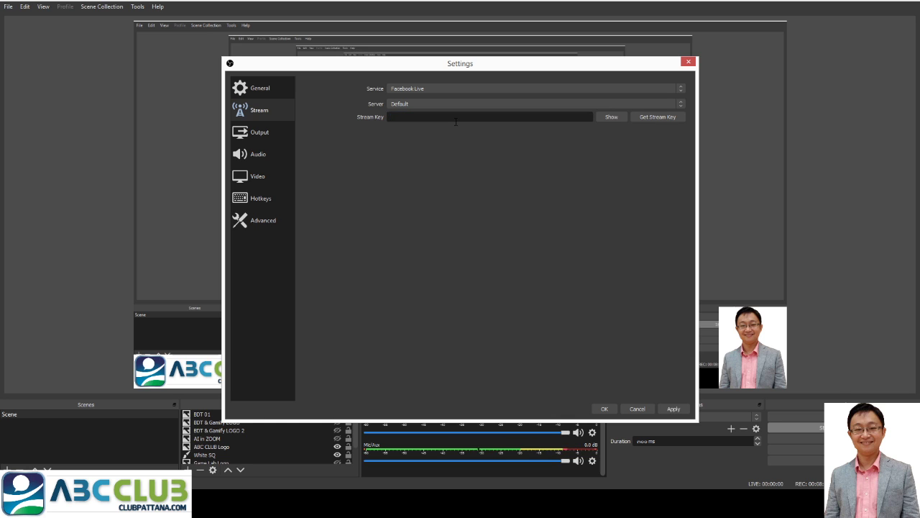
key("ctrl+v")
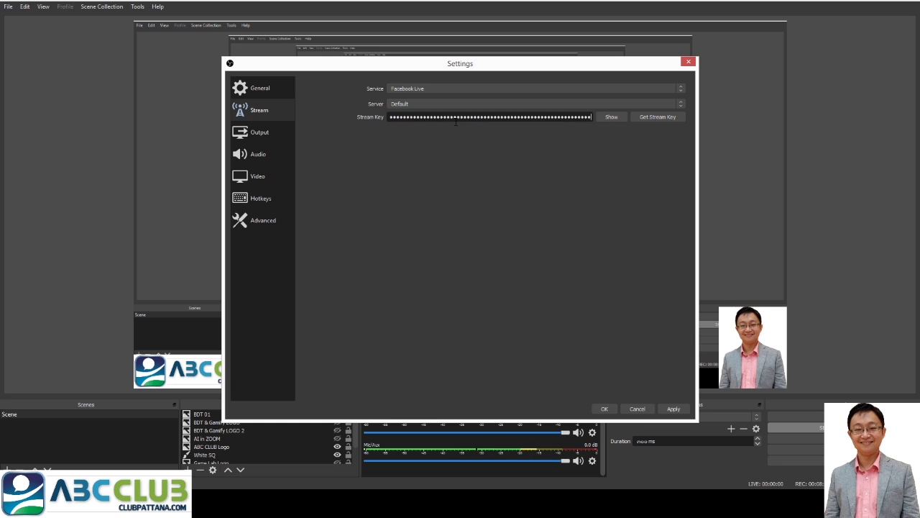
left_click(674, 409)
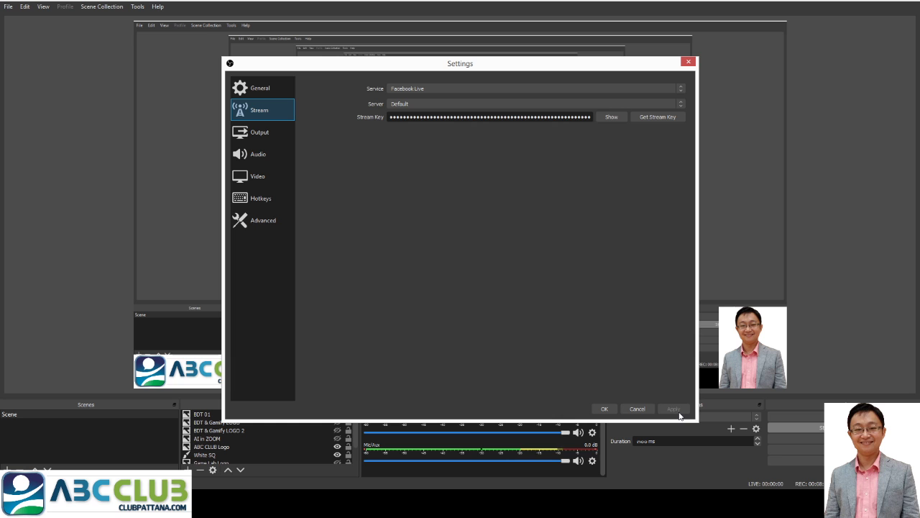
left_click(603, 408)
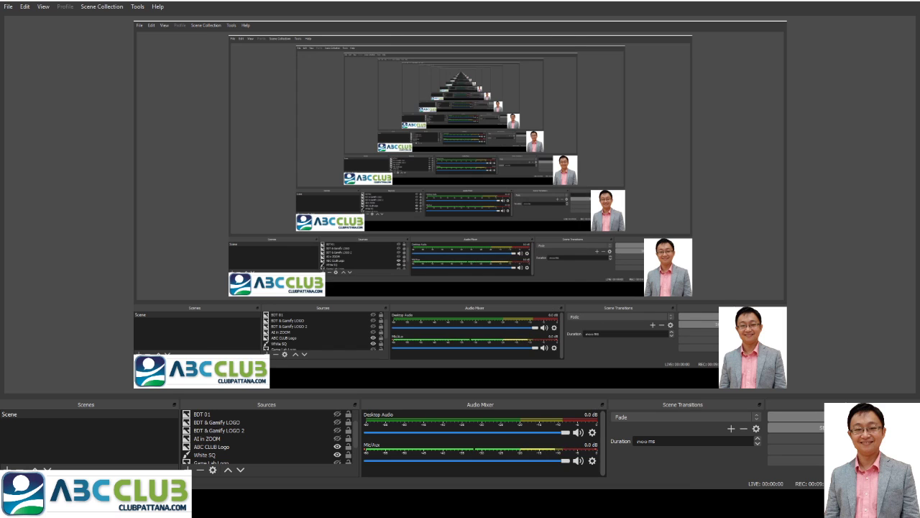
Start streaming from OBS, check the Facebook live producer page in the browser, and return to OBS
left_click(863, 415)
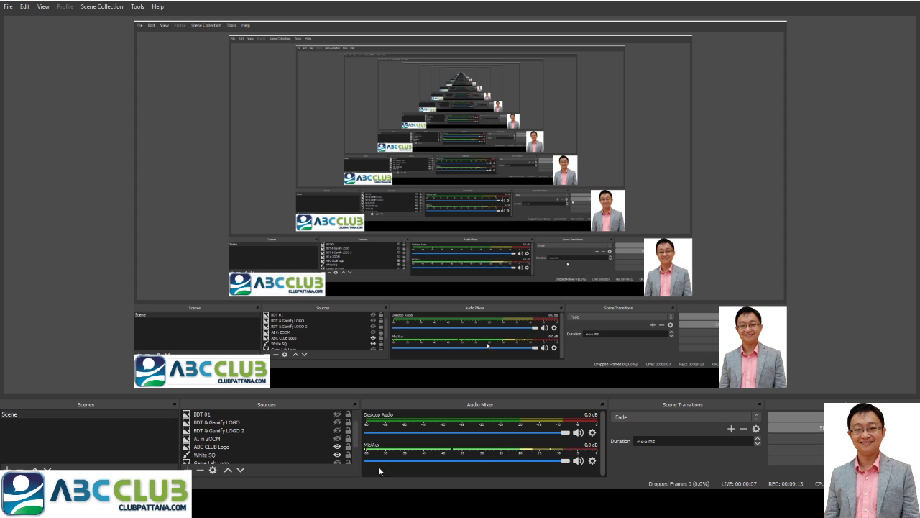
left_click(316, 448)
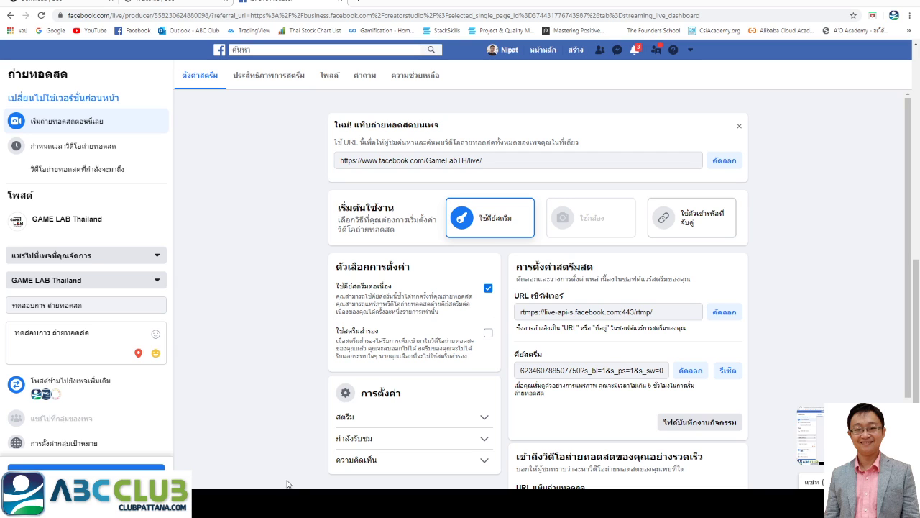
key("alt+Tab")
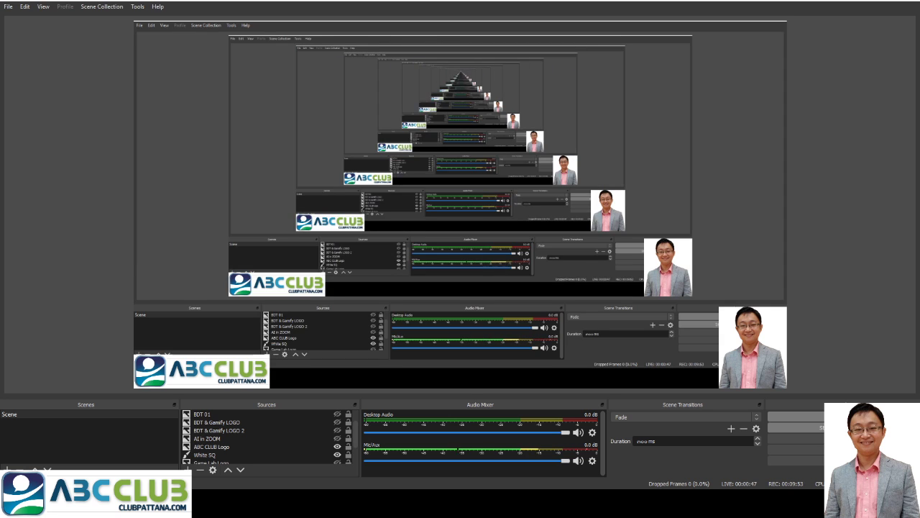